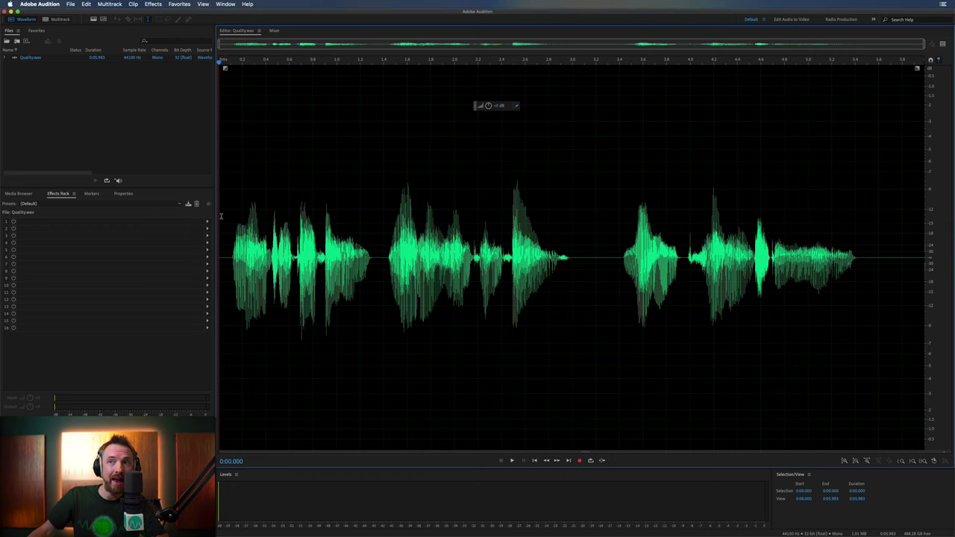
- Play back and stop the unprocessed Quality.wav voiceover to hear the original
key(space)
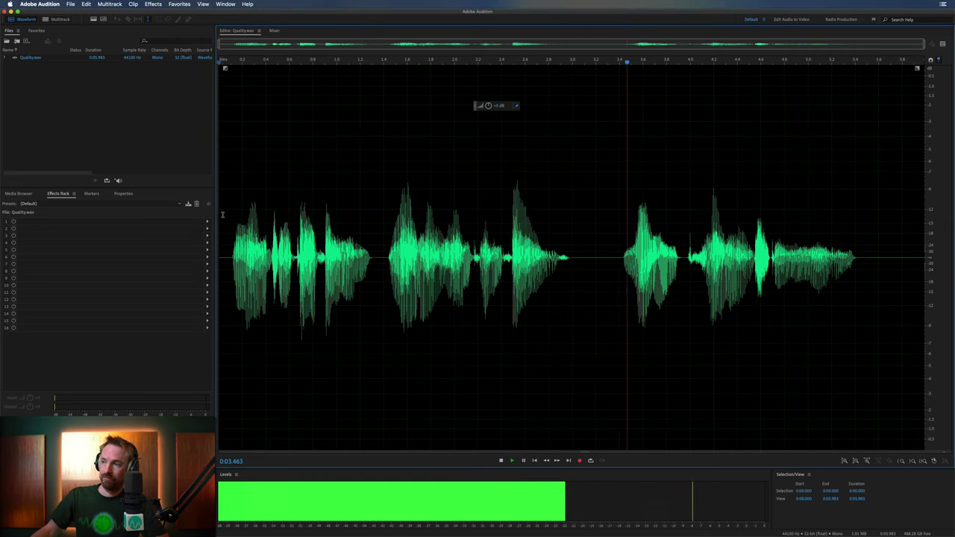
key(space)
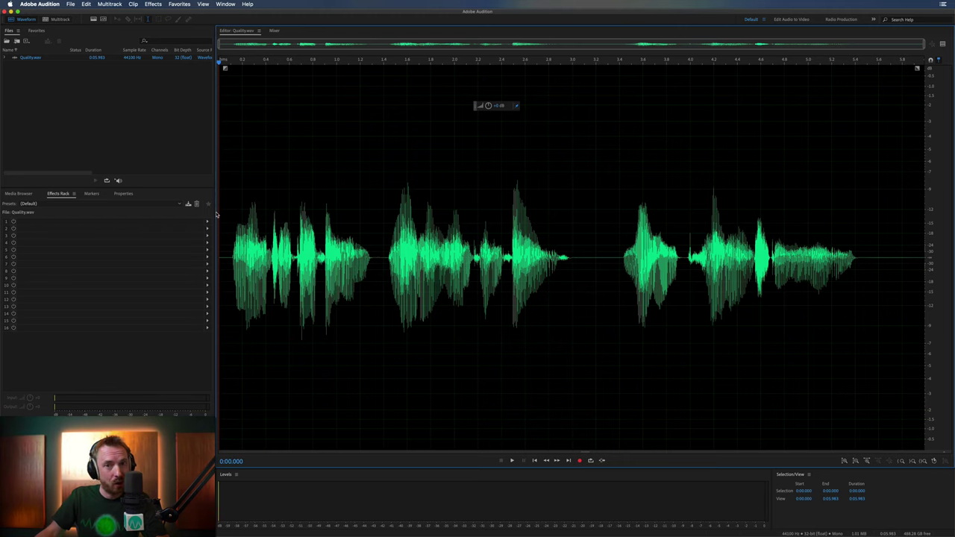
- Open the Parametric Equalizer and reset it to the (Default) preset
click(152, 4)
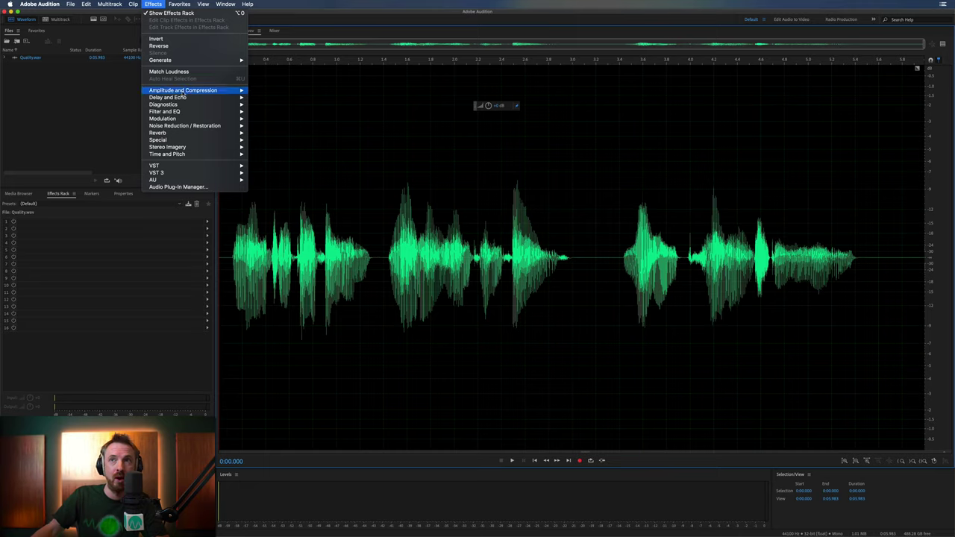
mouse_move(164, 111)
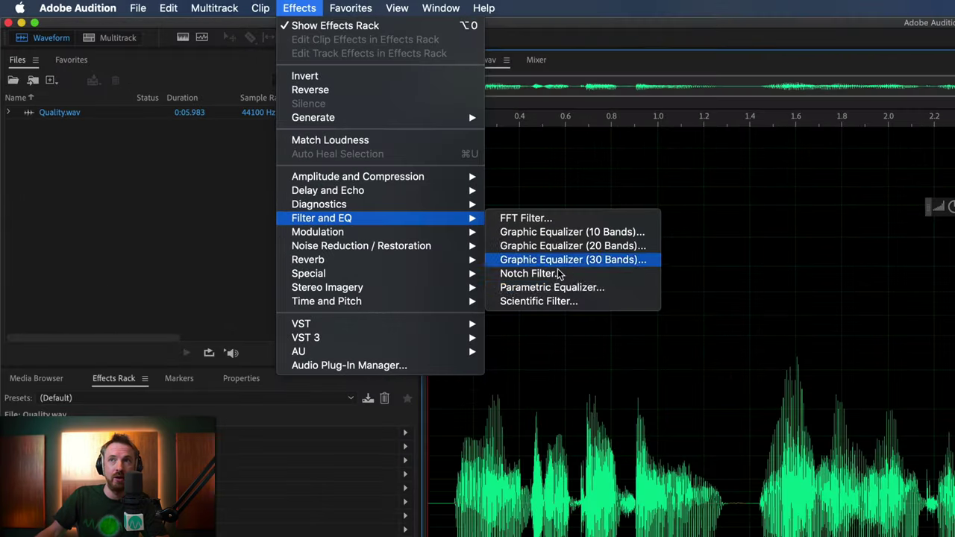
click(552, 287)
click(313, 110)
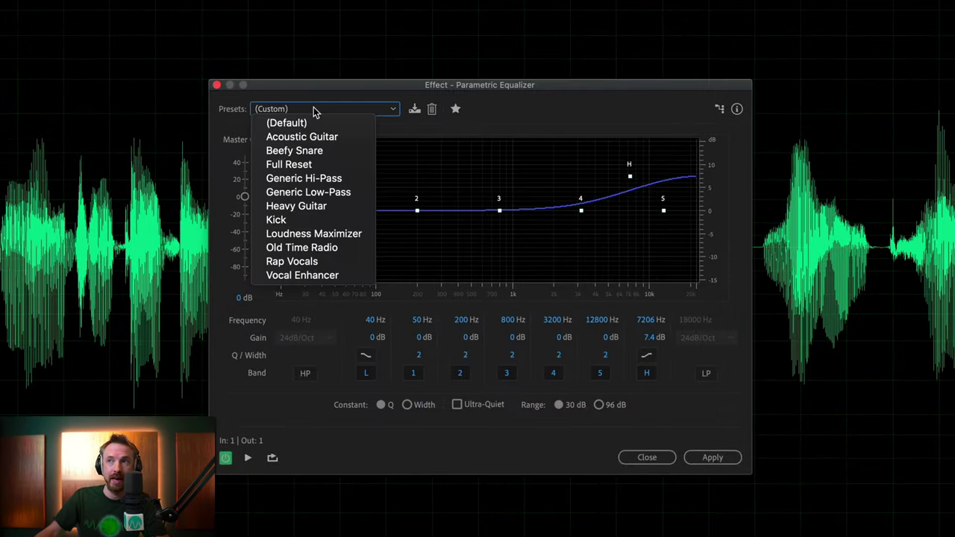
click(313, 123)
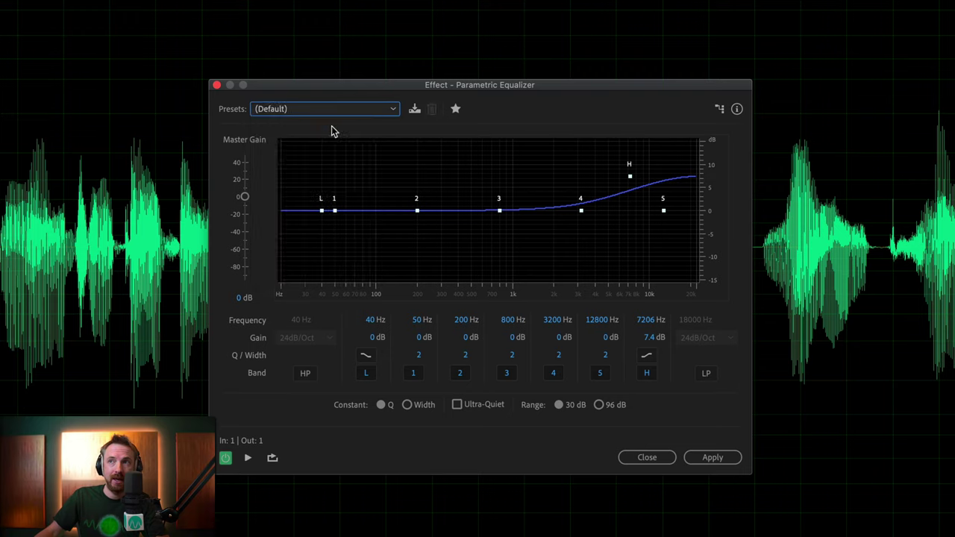
- Enable the 24dB/Oct high-pass band and tune its cutoff to about 146 Hz while previewing
click(306, 373)
drag(323, 212, 477, 211)
key(space)
key(space)
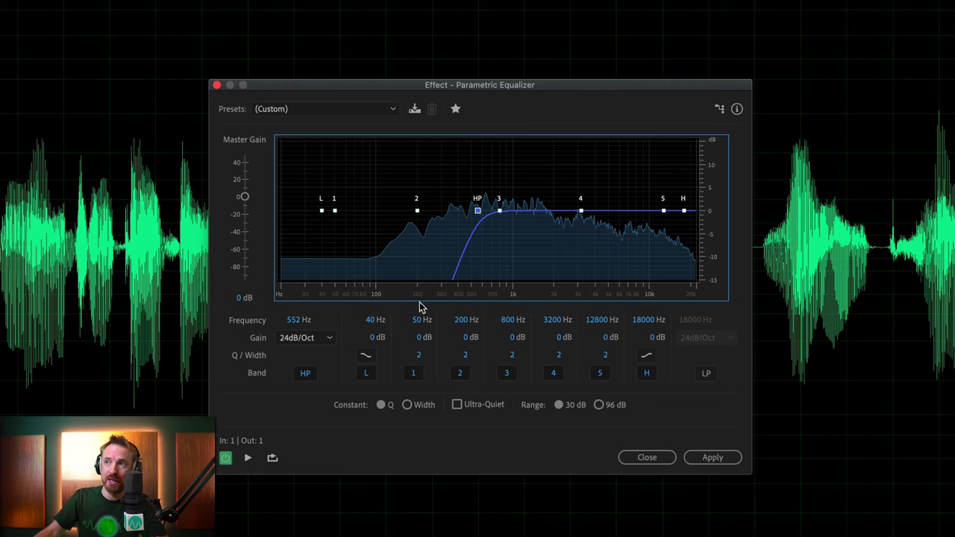
drag(478, 212, 399, 211)
key(space)
key(space)
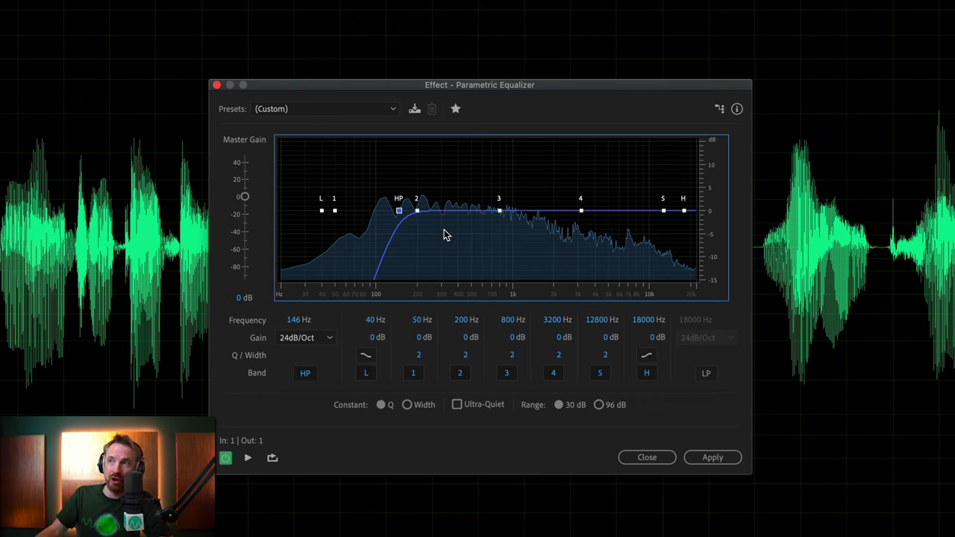
- Boost band 2 by 2.1 dB at 277 Hz and make band 3 a Q 16, -3.7 dB notch at 751 Hz
drag(417, 211, 439, 204)
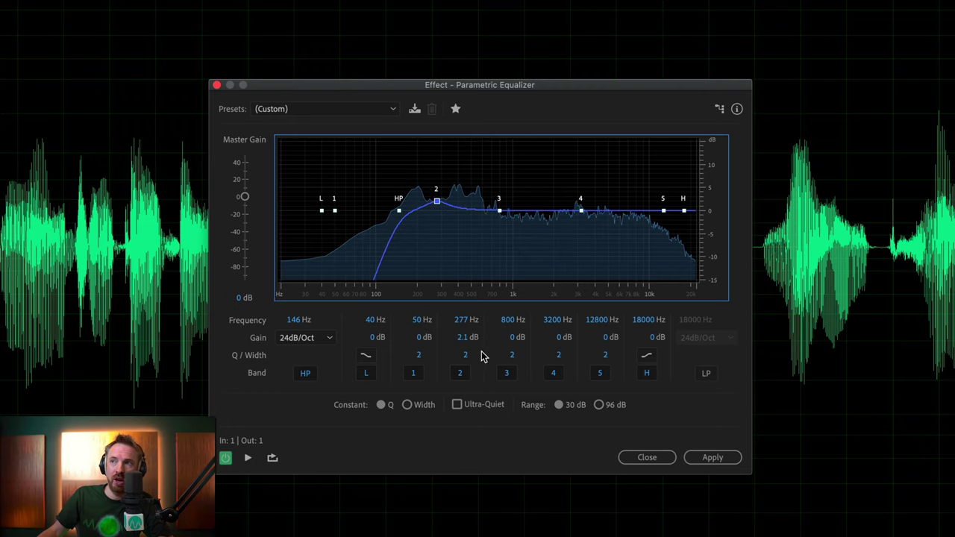
drag(498, 210, 502, 224)
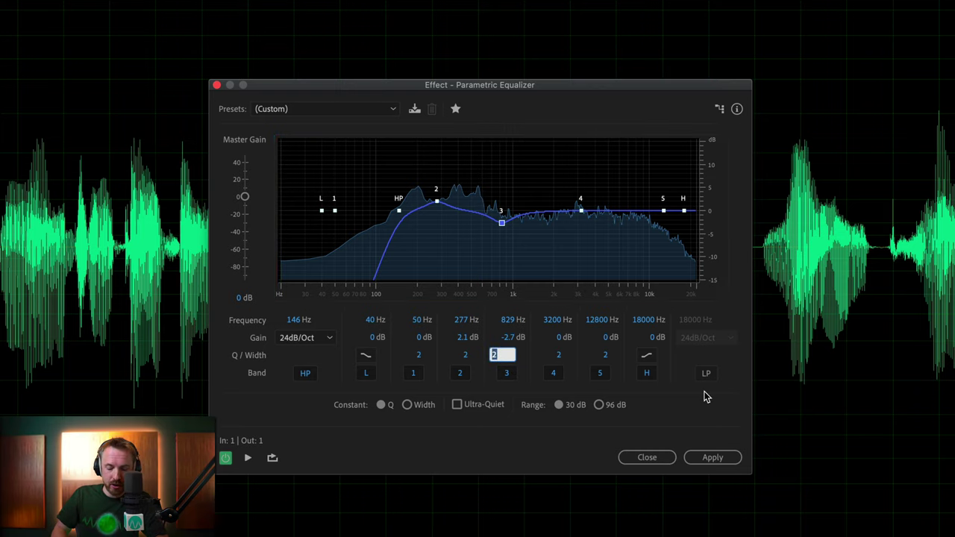
key(Return)
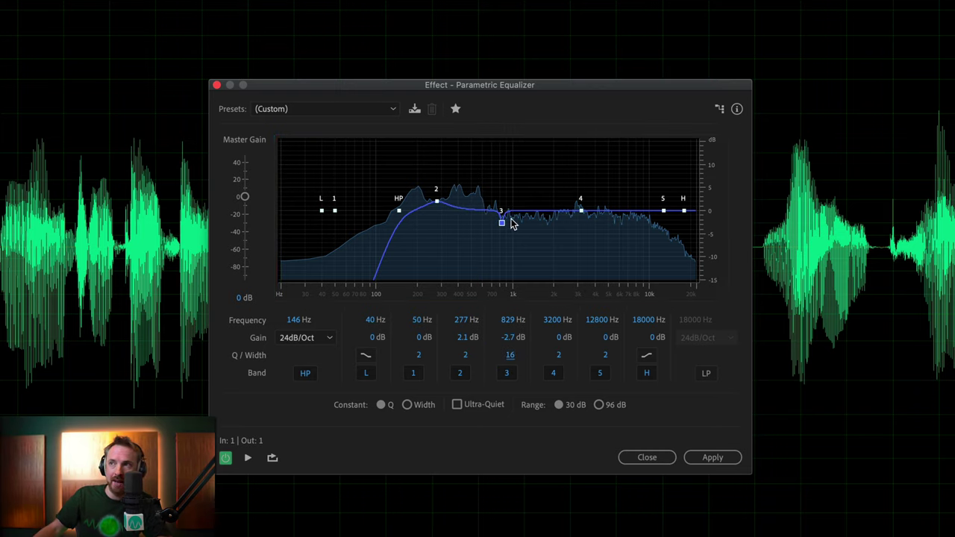
drag(502, 222, 496, 141)
key(space)
key(space)
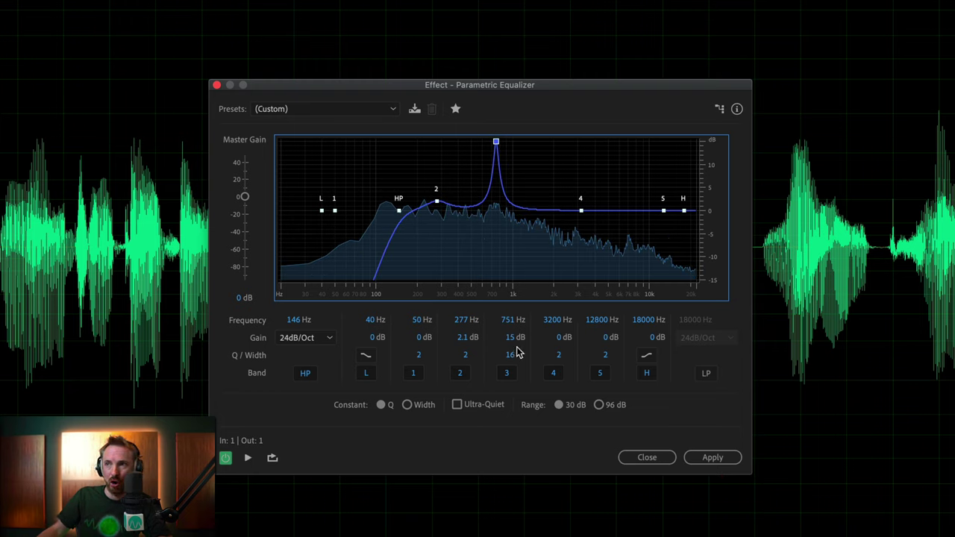
drag(513, 337, 420, 337)
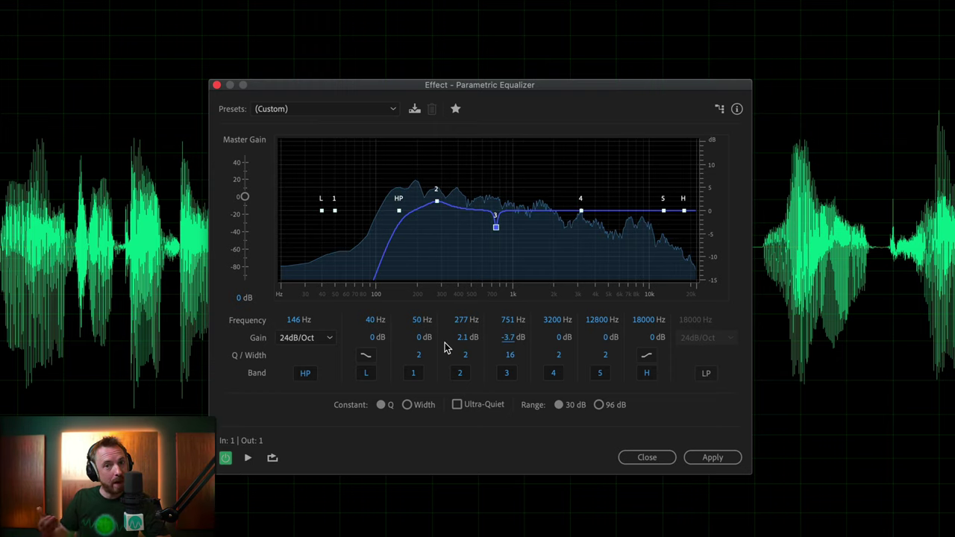
- Set band 4 to Q 16, sweep it as a boost, then cut -3.4 dB at 1405 Hz
drag(580, 211, 559, 209)
click(559, 355)
text(16)
key(Return)
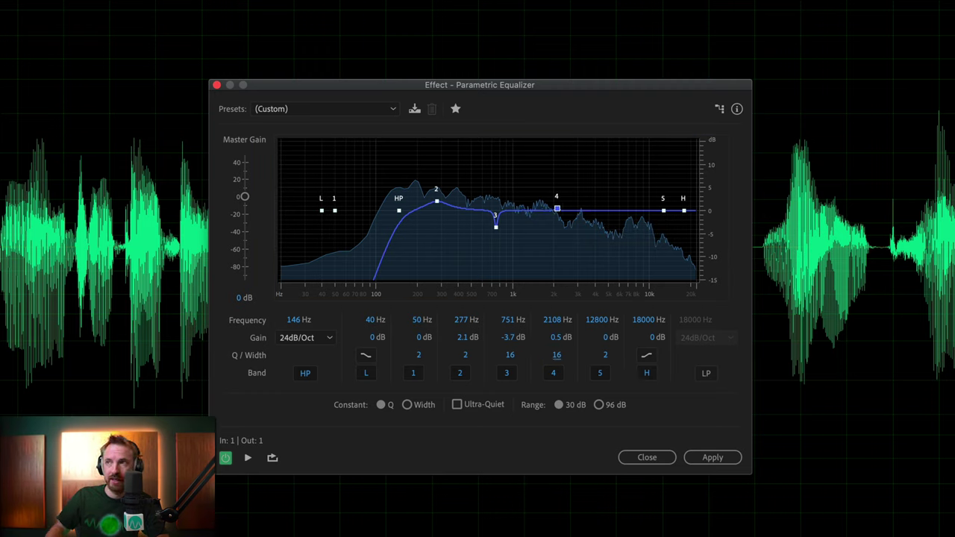
drag(558, 210, 533, 127)
key(space)
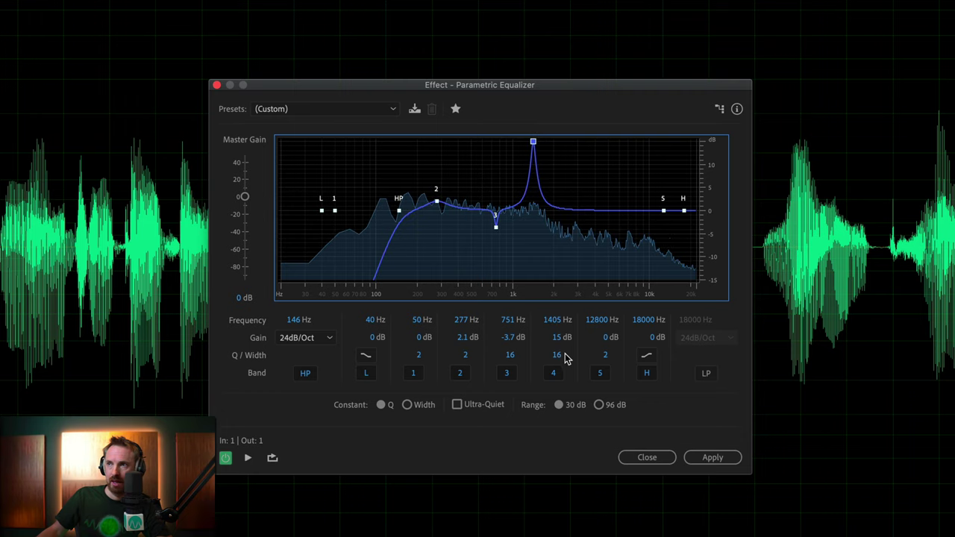
click(556, 338)
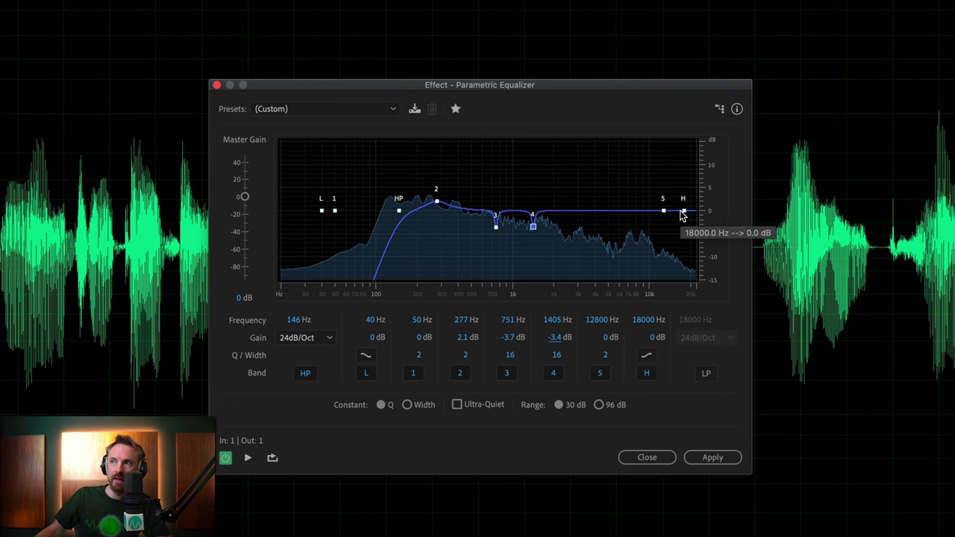
- Turn the high band into a shelf boosting 6.3 dB from about 5705 Hz, previewing it
drag(680, 211, 649, 191)
click(647, 356)
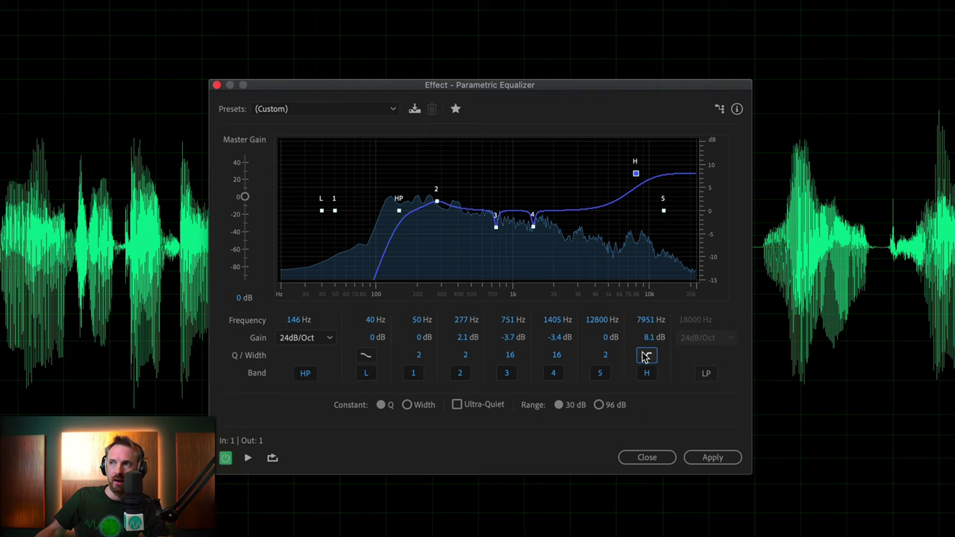
drag(636, 173, 616, 183)
key(space)
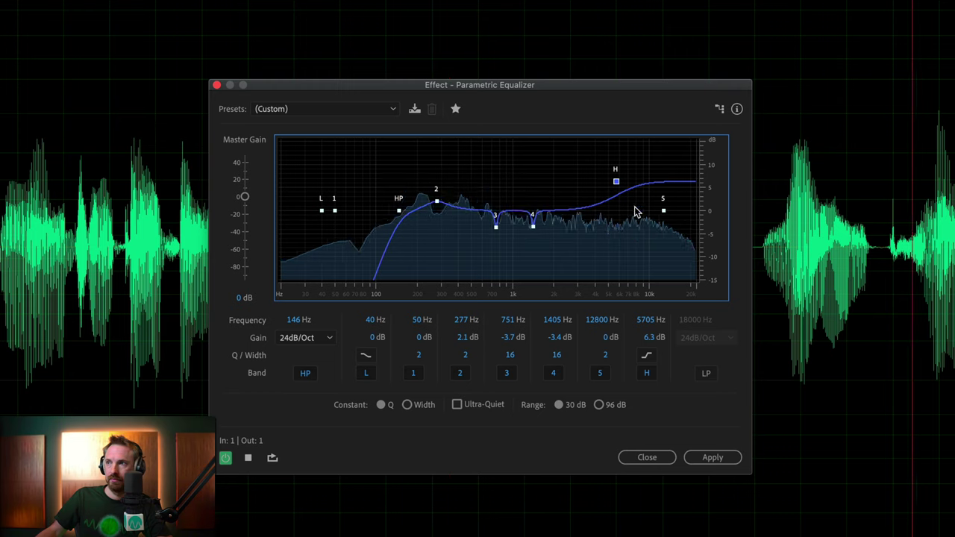
- Bypass the EQ to compare, re-enable it, and apply it to Quality.wav
click(226, 458)
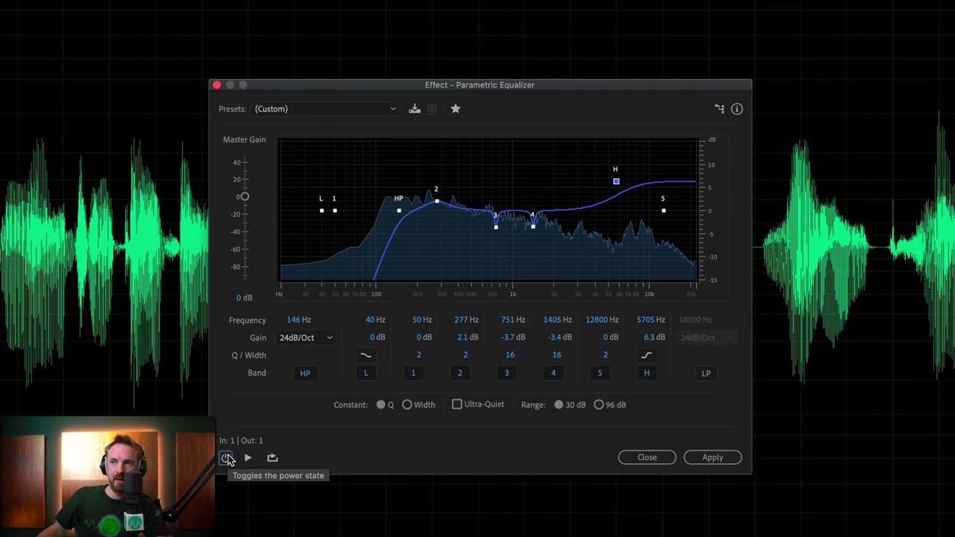
click(227, 459)
click(693, 457)
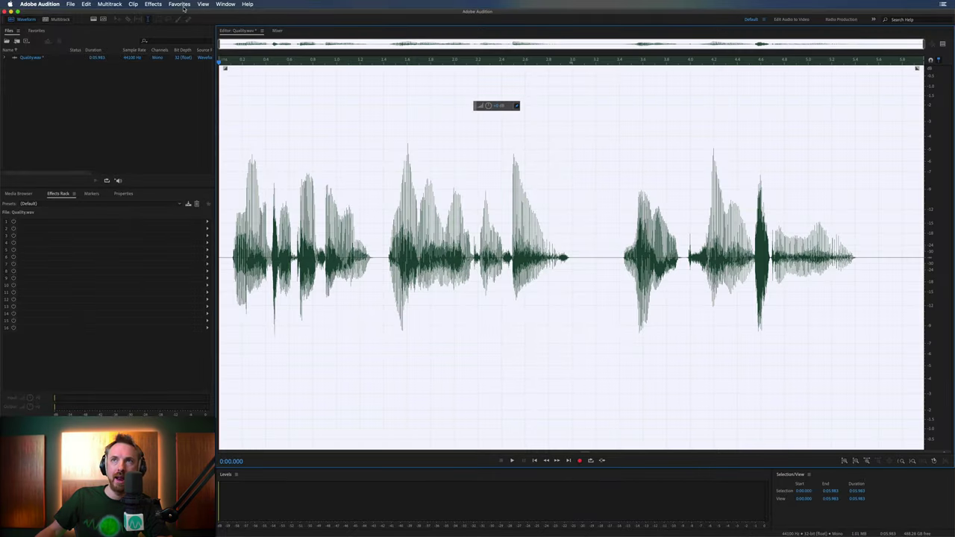
- Normalize the equalized voiceover to -0.1 dB from Favorites and stop playback
click(180, 5)
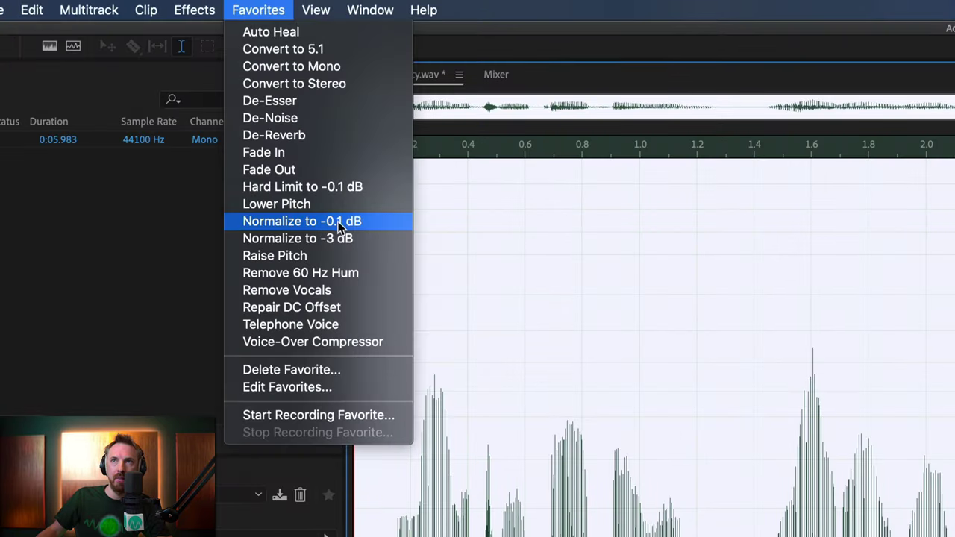
click(359, 227)
key(space)
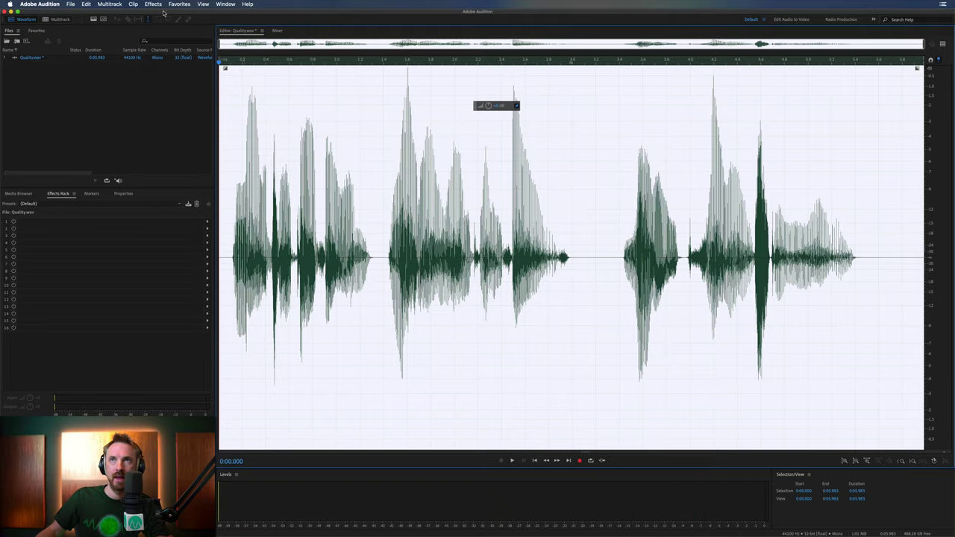
click(153, 5)
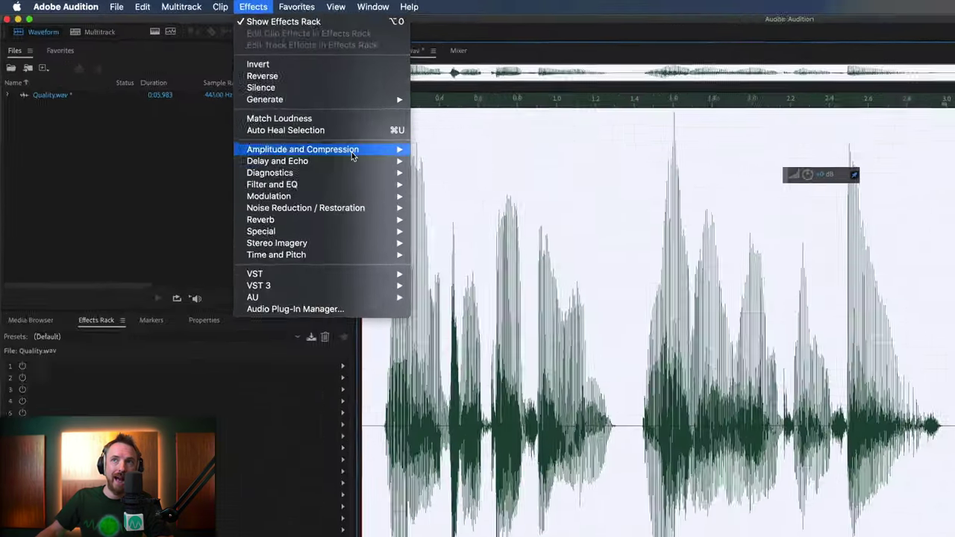
- Open the Dynamics effect reset to its default preset with the Compressor enabled
mouse_move(215, 90)
click(614, 239)
click(428, 106)
click(451, 121)
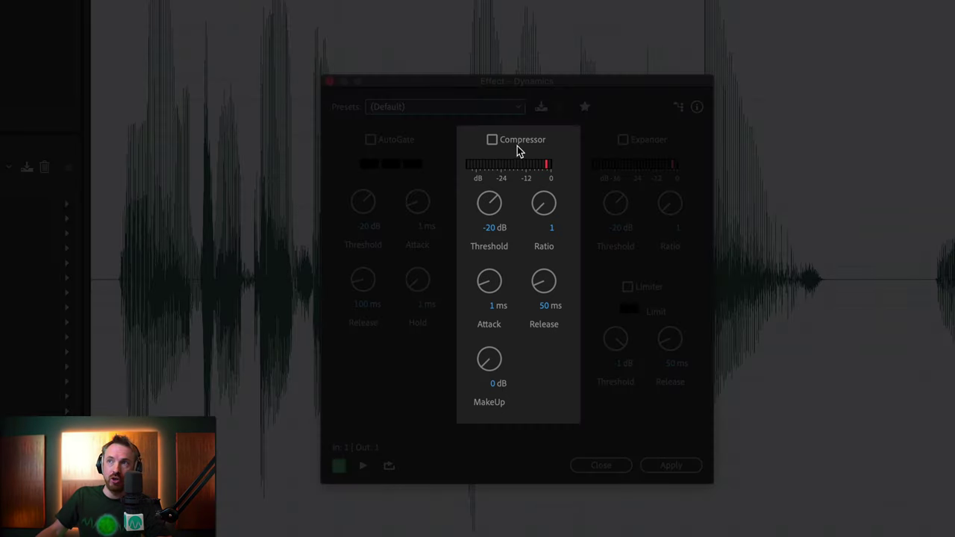
click(517, 141)
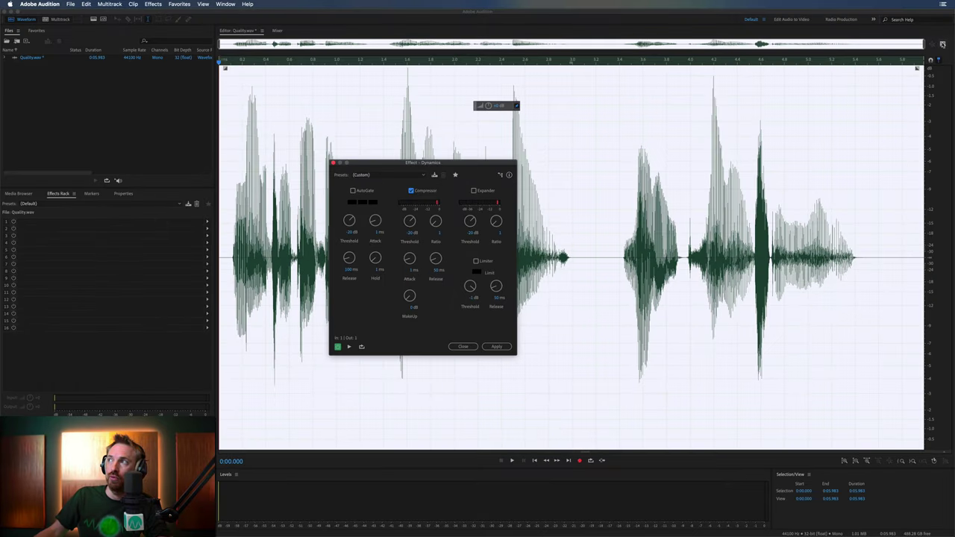
- Preview the -20 dB, 3:1 compression, raise its makeup gain while listening, then apply it
click(942, 45)
drag(448, 162, 599, 168)
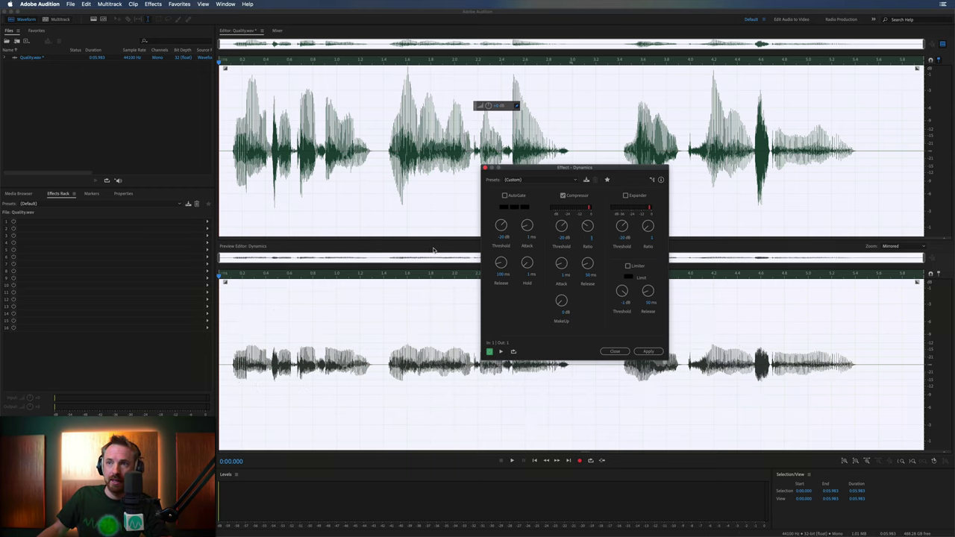
key(space)
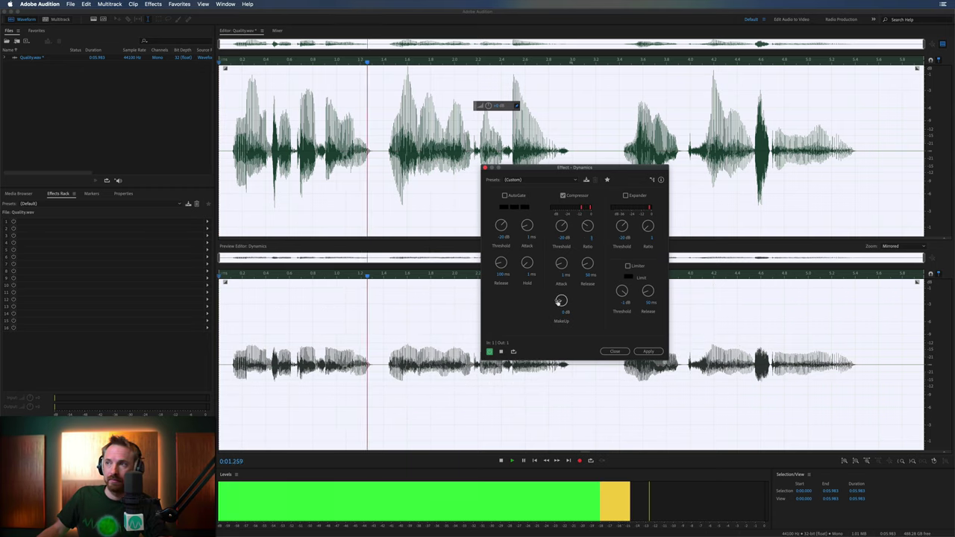
drag(561, 300, 561, 288)
key(space)
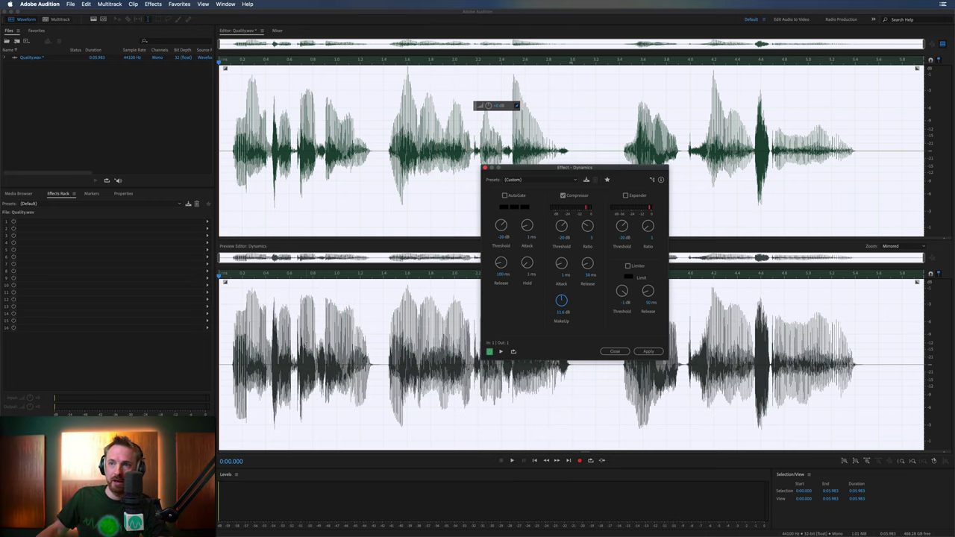
key(space)
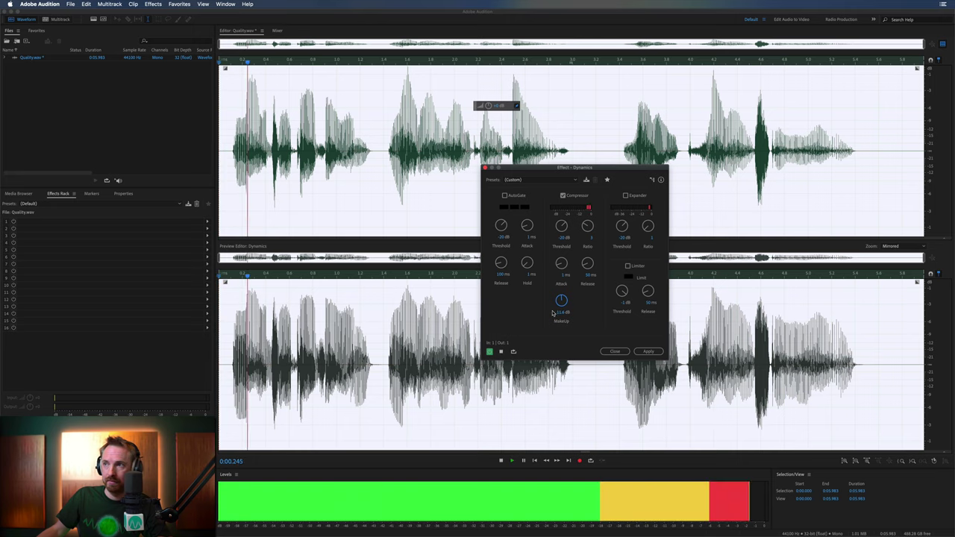
click(649, 351)
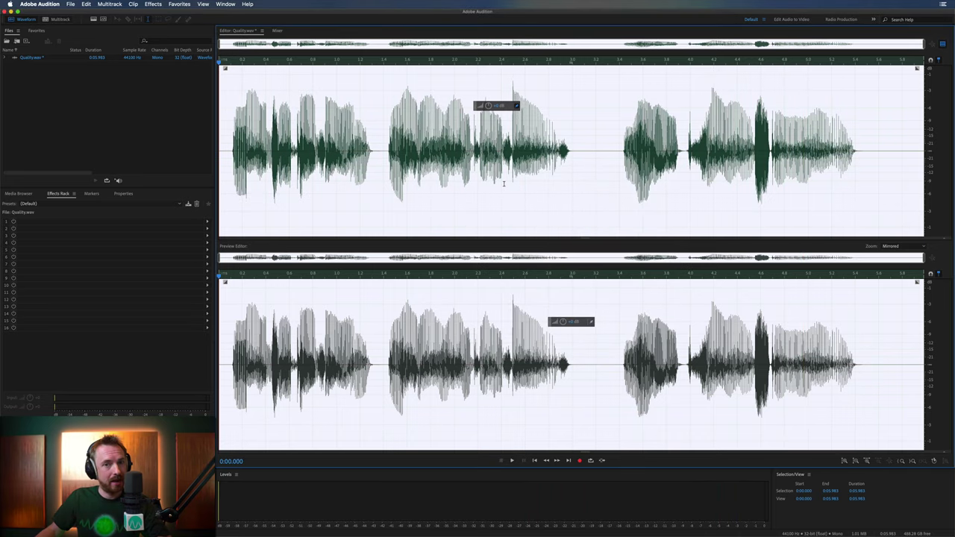
- Listen to the compressed voiceover, normalize it to -0.1 dB, and play it back to check
key(space)
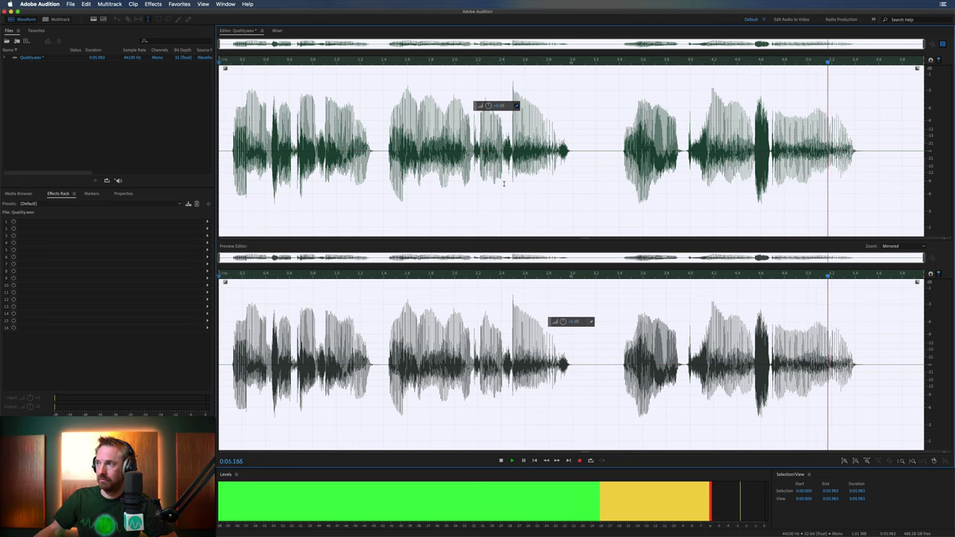
key(space)
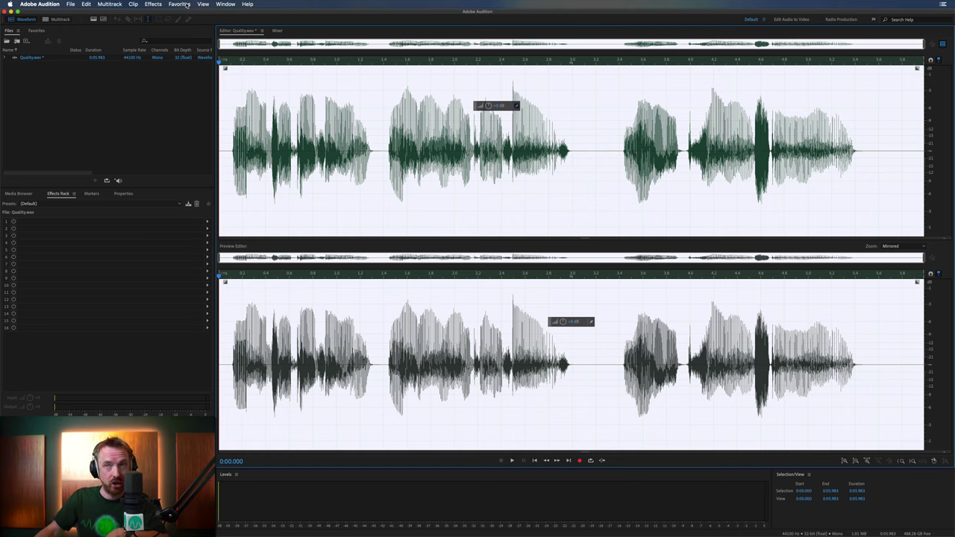
click(179, 4)
click(208, 91)
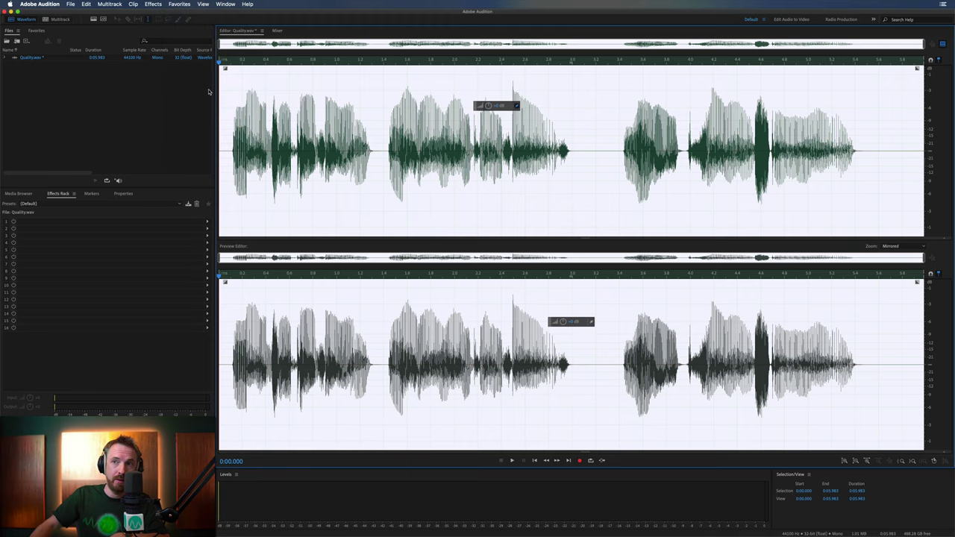
key(space)
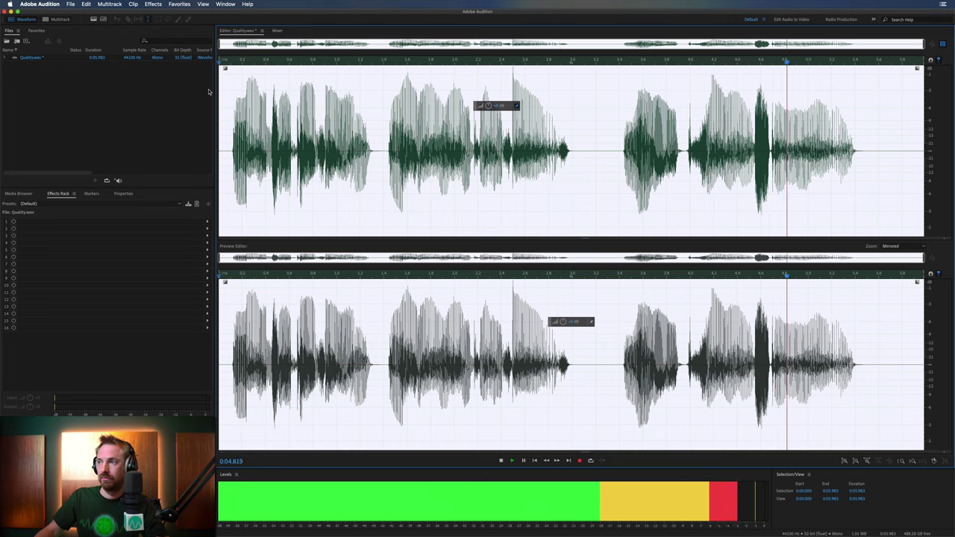
key(space)
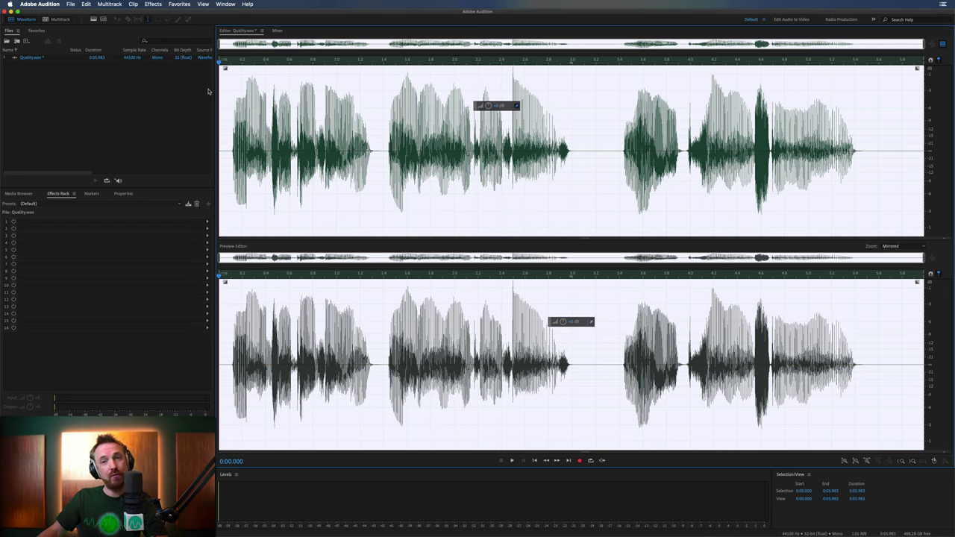
- Open the Special > Mastering effect and browse its presets, keeping Default
click(152, 5)
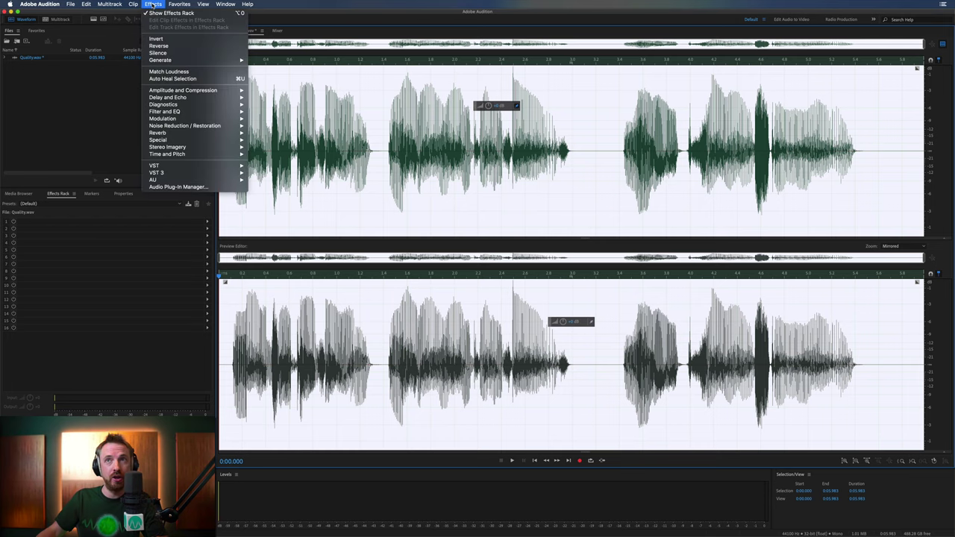
mouse_move(188, 142)
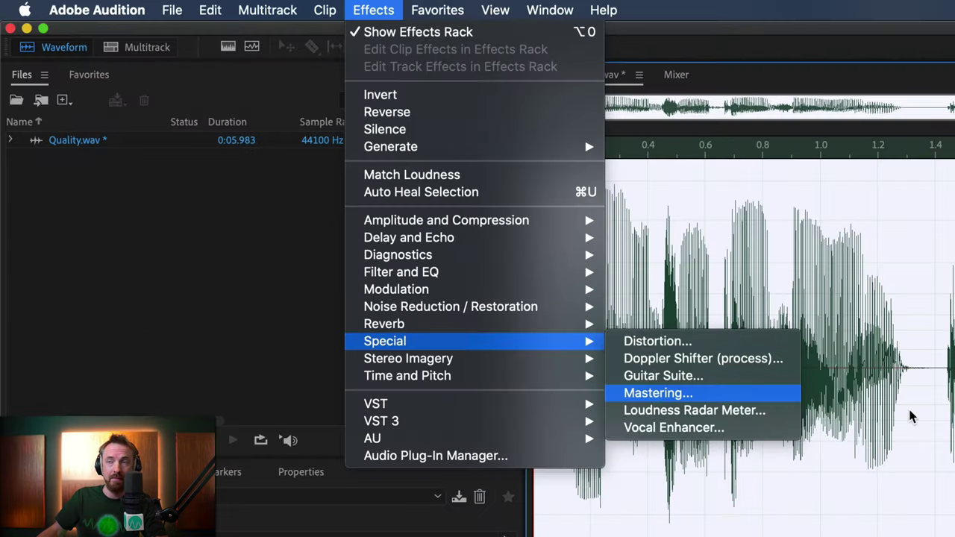
click(268, 161)
click(906, 479)
key(Escape)
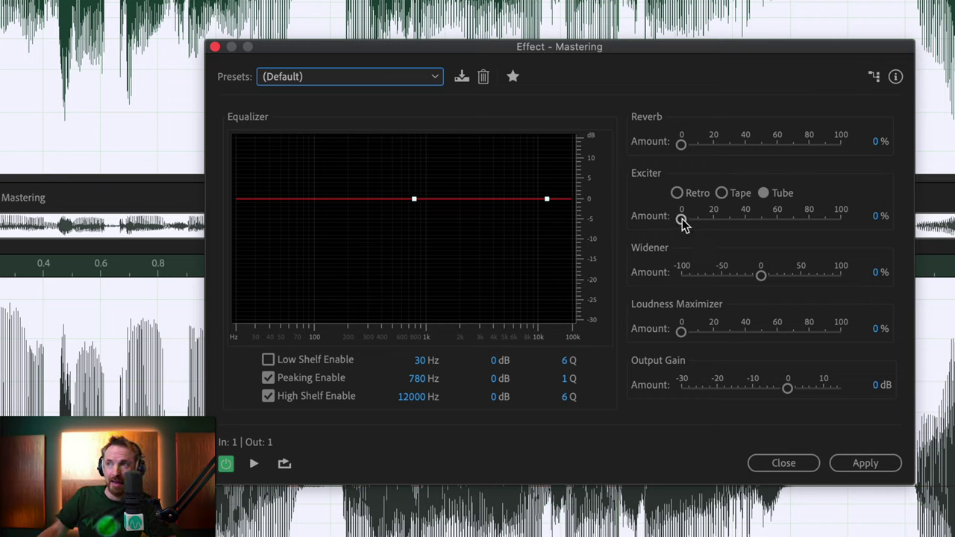
- Preview the Exciter, switch it to Retro mode, and set its amount to about 37%
key(space)
mouse_move(682, 222)
mouse_down()
mouse_move(813, 221)
mouse_move(678, 222)
mouse_up()
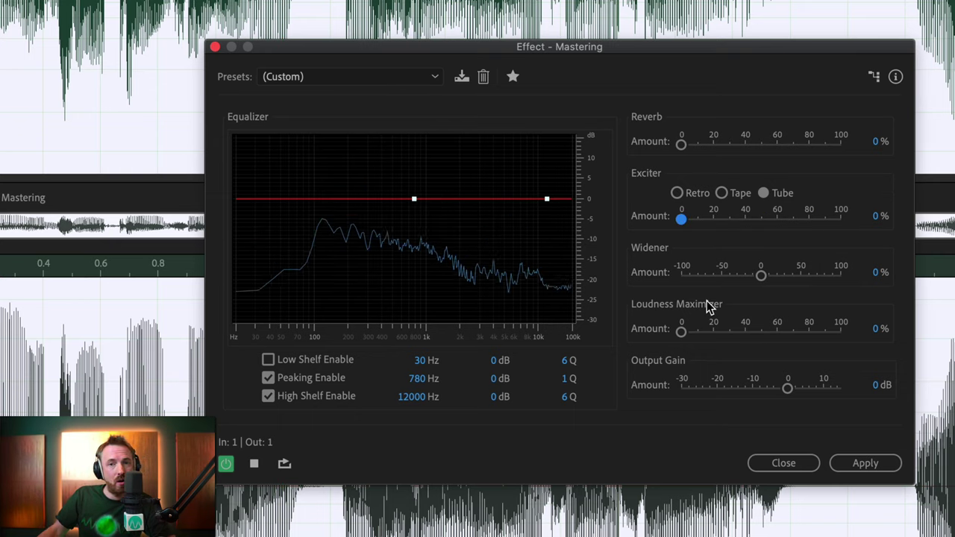
key(space)
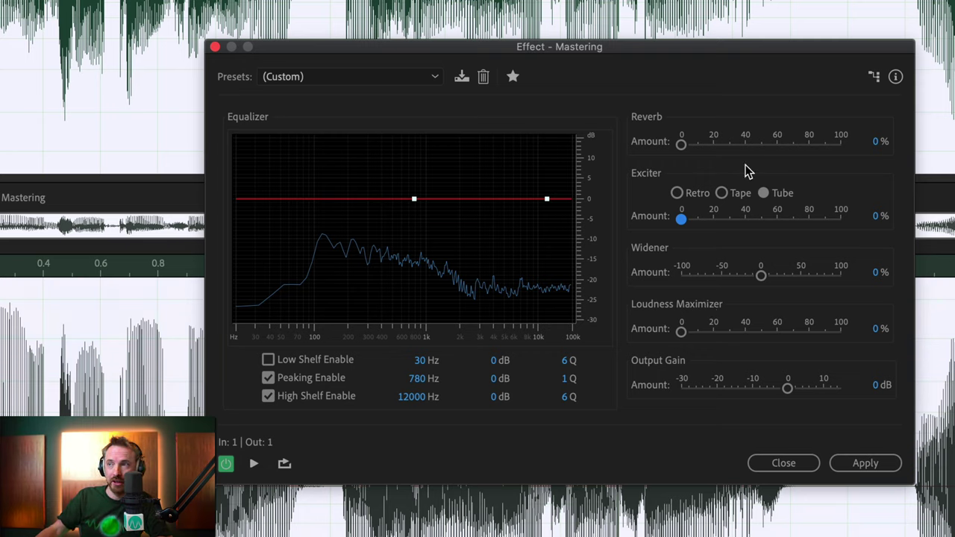
click(677, 192)
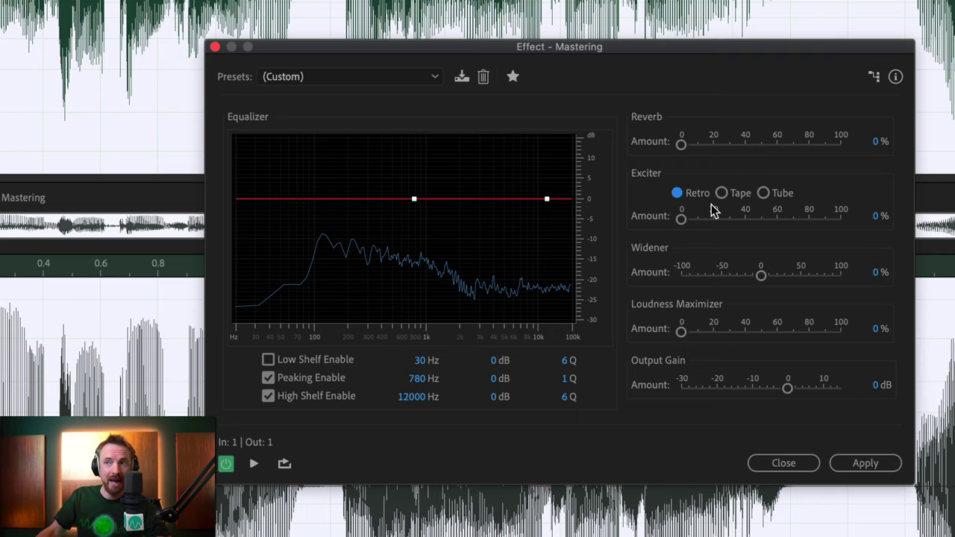
key(space)
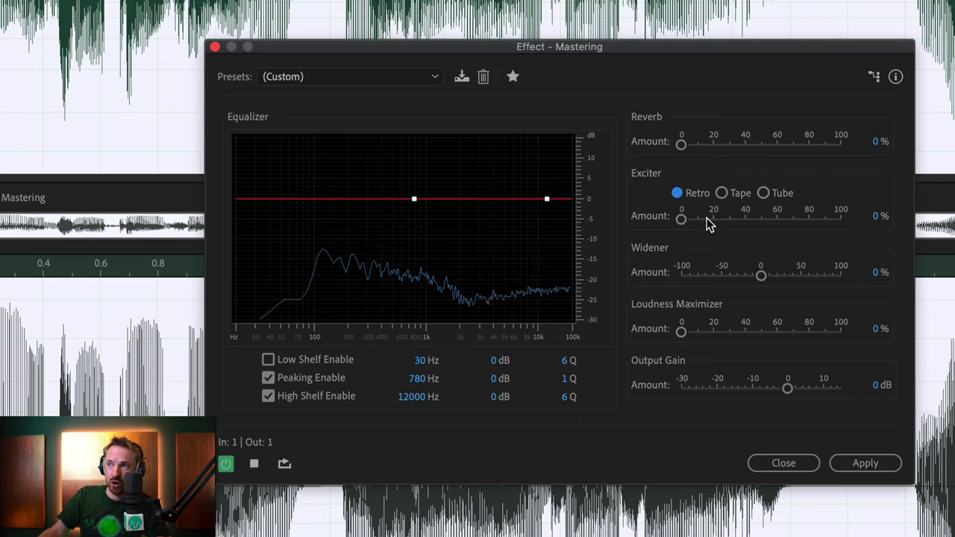
drag(709, 219, 739, 218)
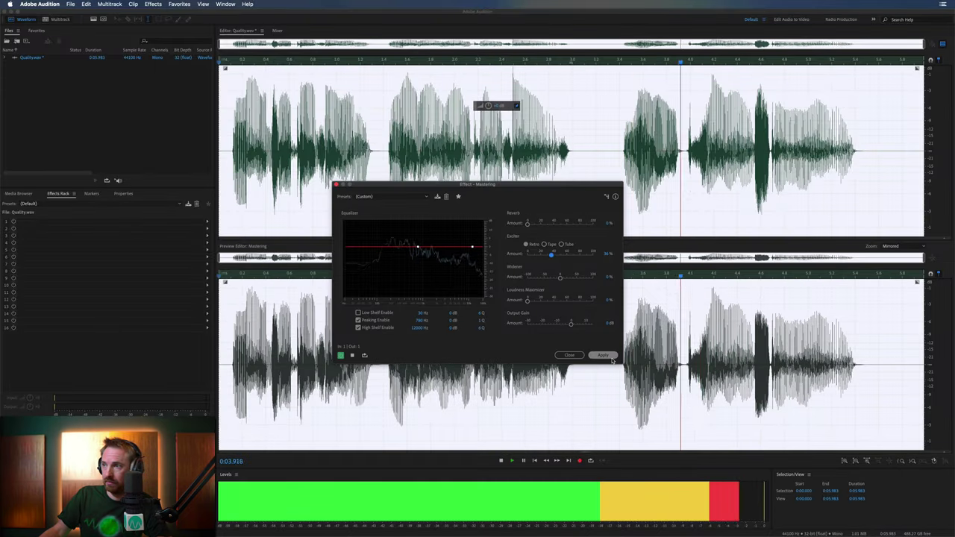
- Apply the Retro Exciter mastering at 36% to the whole Quality.wav voiceover
click(611, 358)
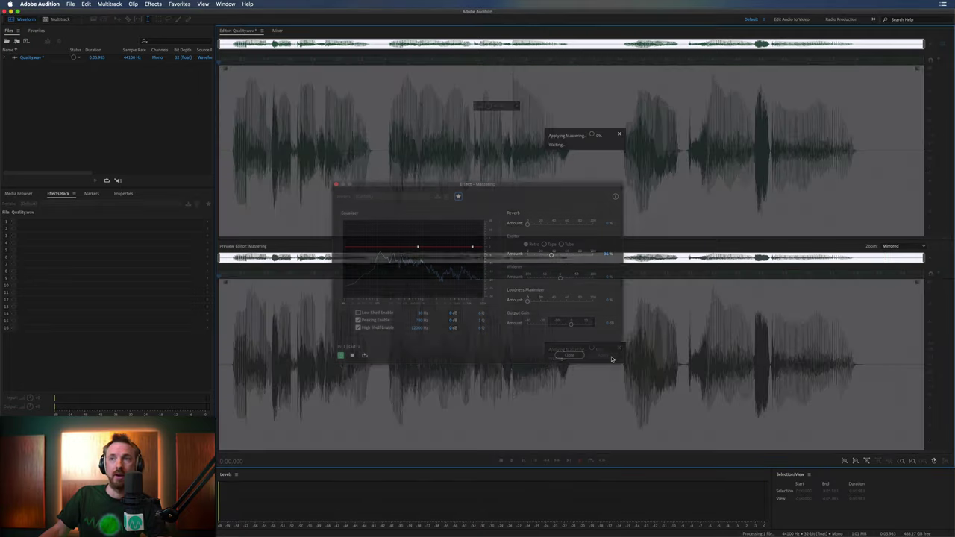